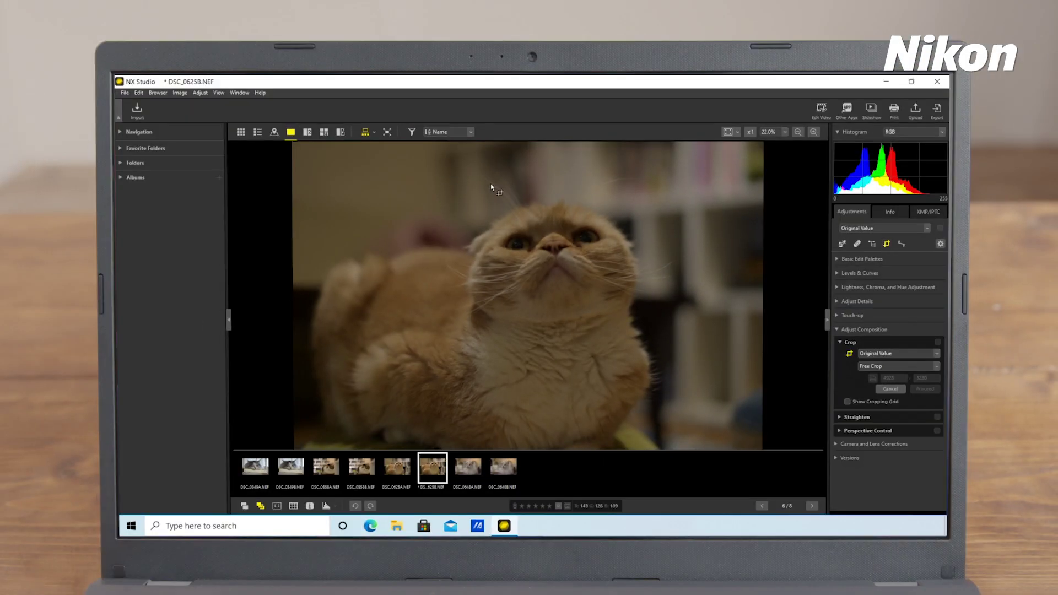
- Crop the cat photo tightly around its face and raise Exposure Comp. to 1.16
drag(423, 188, 667, 335)
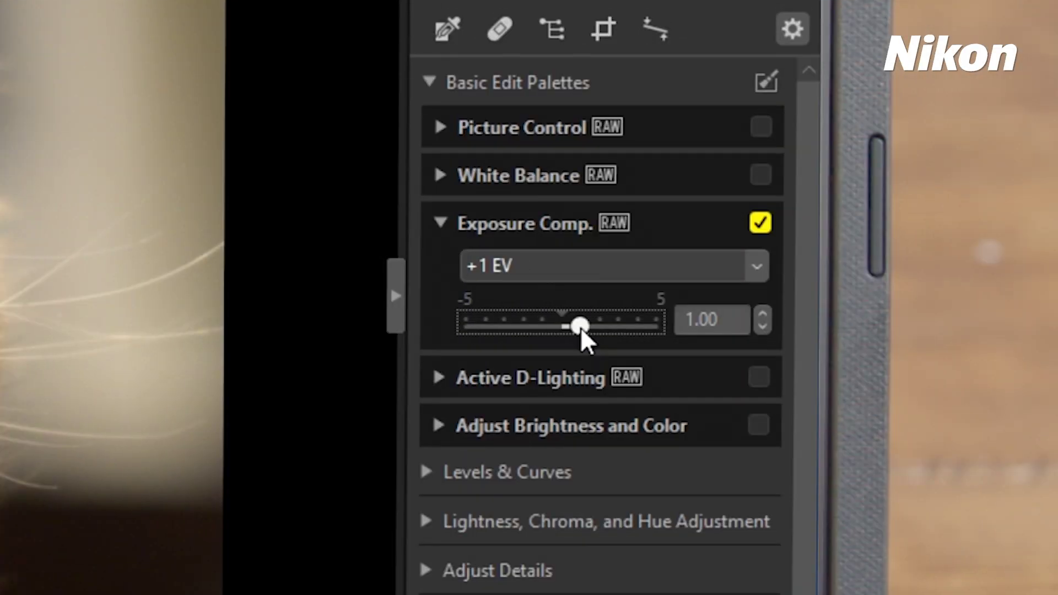
drag(581, 326, 584, 327)
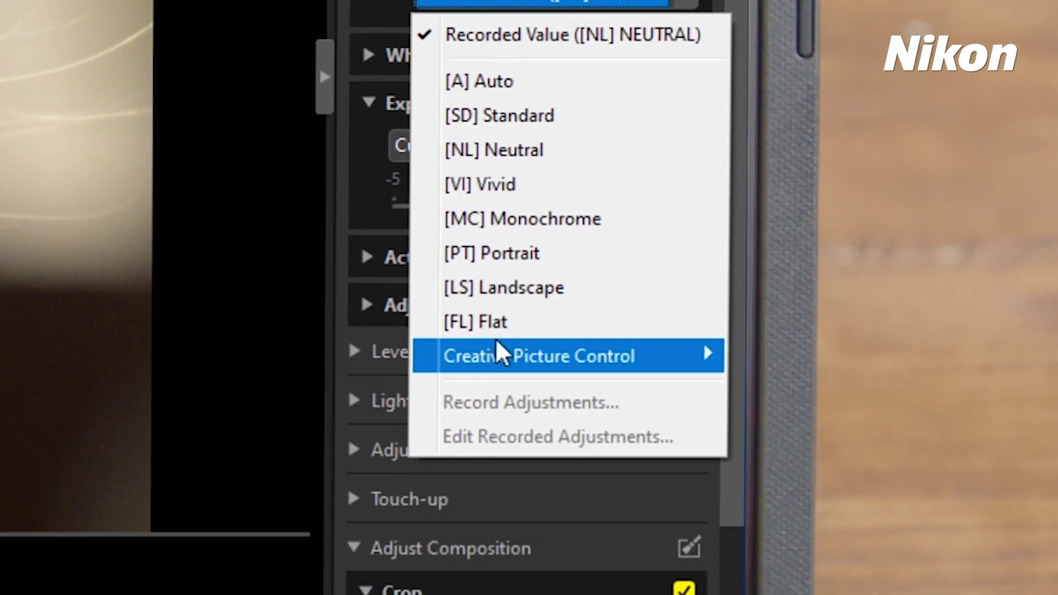
mouse_move(473, 353)
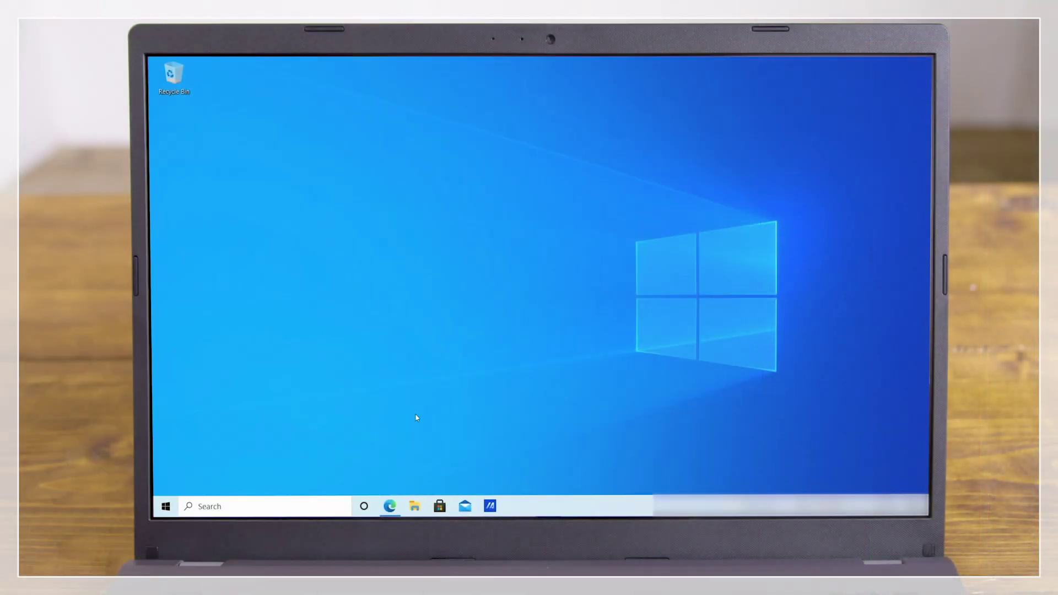
- Search Bing in Microsoft Edge for 'NX studio'
click(385, 513)
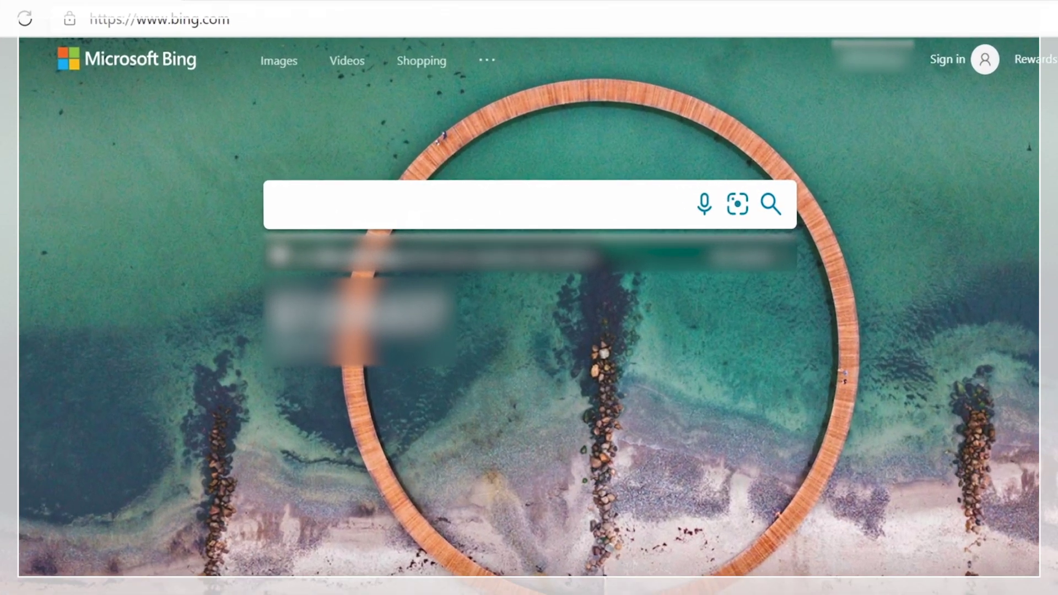
text(NX studio)
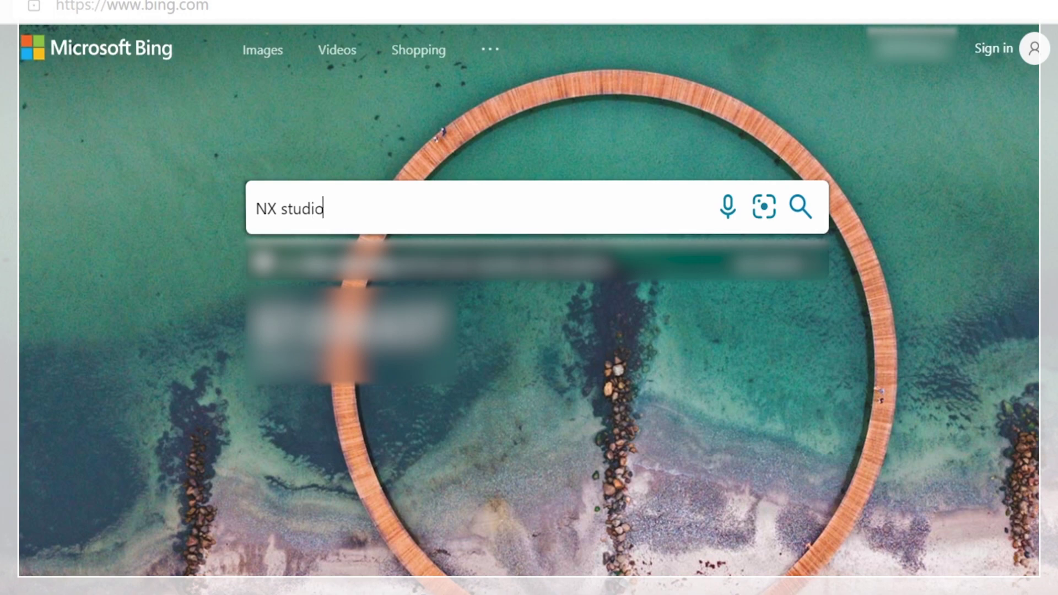
key(Return)
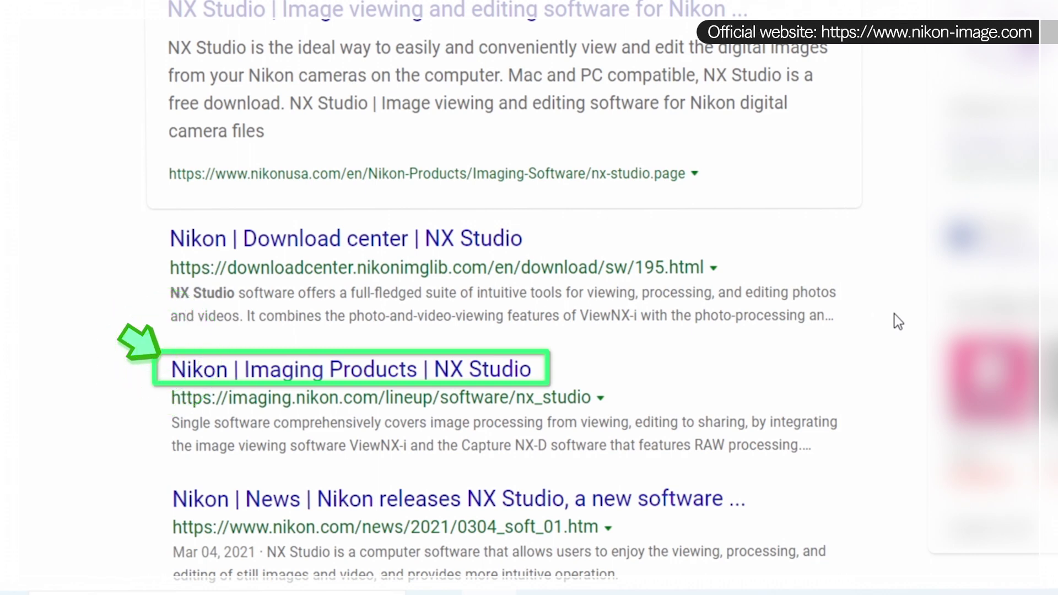
- Go from Nikon's NX Studio result to its Download Center page, choosing Windows
click(353, 370)
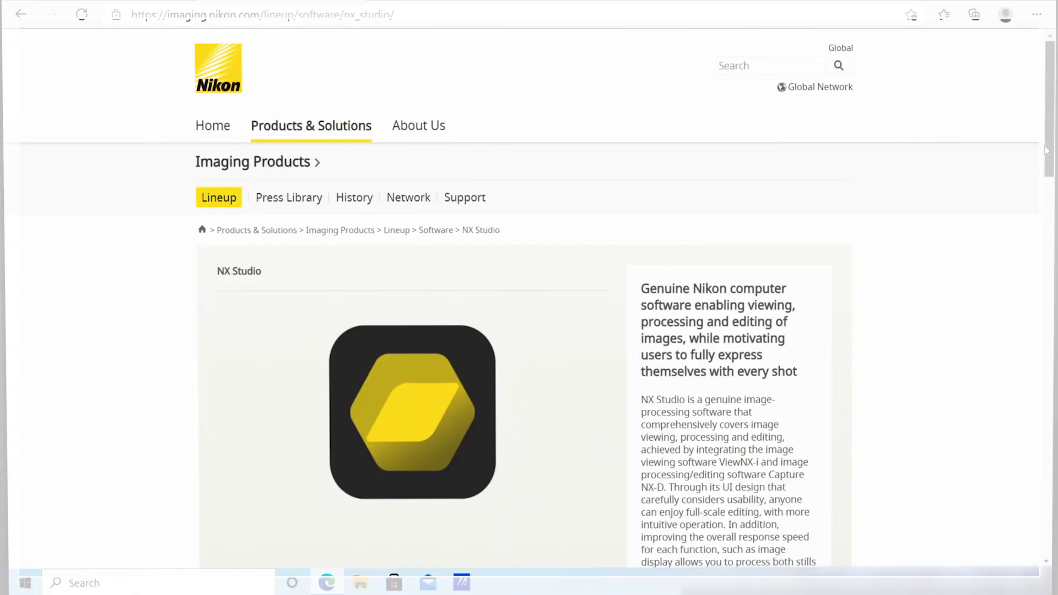
drag(1046, 150, 1034, 276)
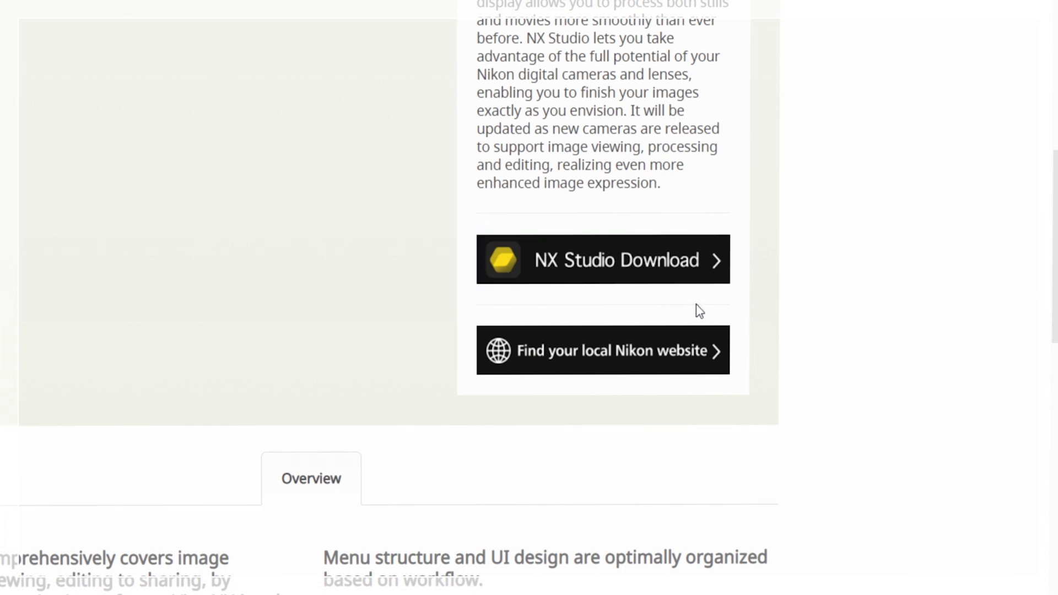
click(639, 274)
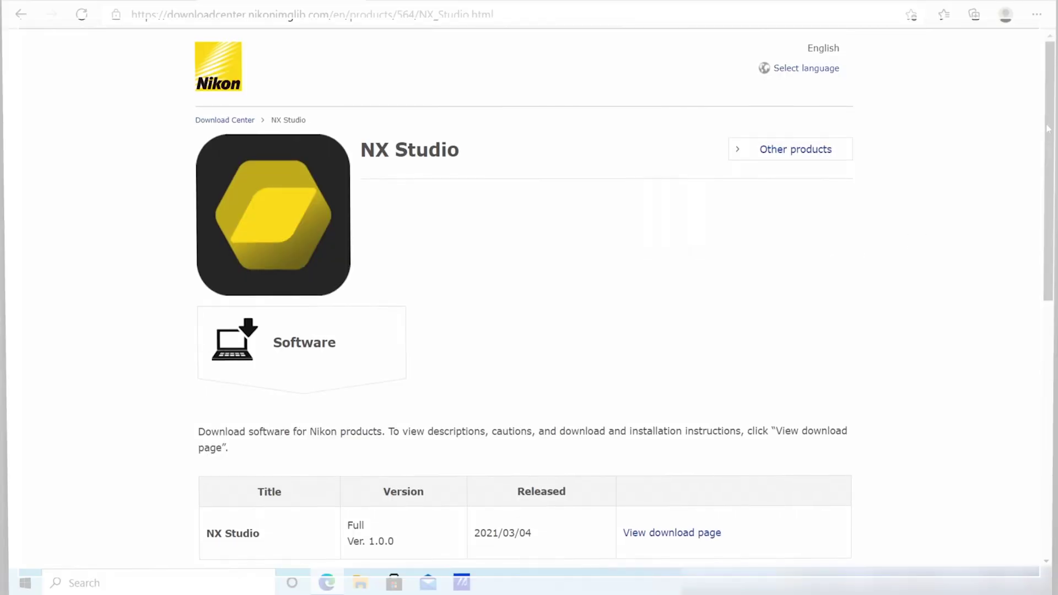
scroll(1048, 128, down, 4)
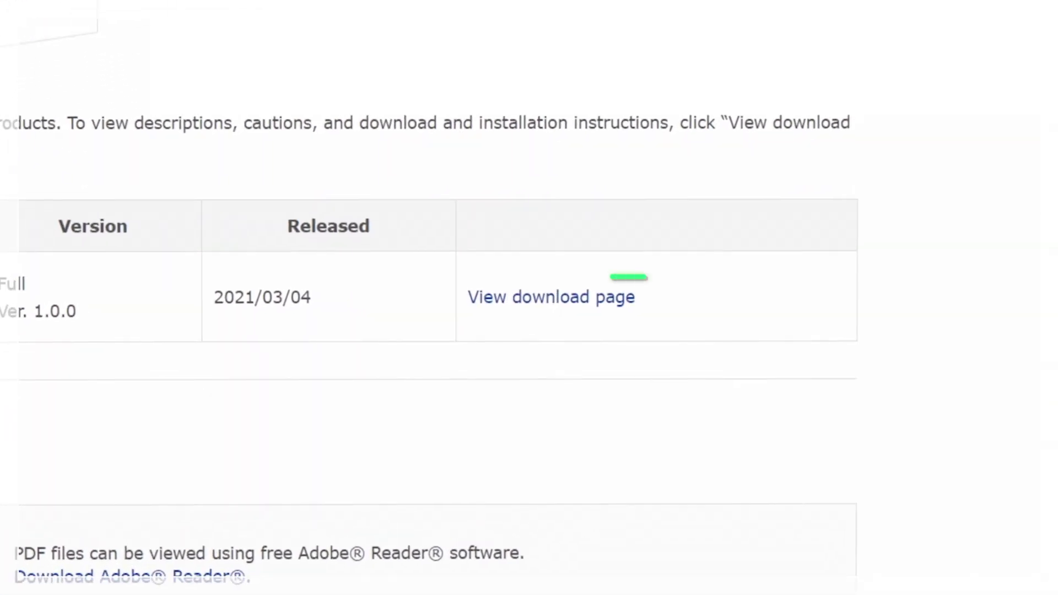
click(474, 287)
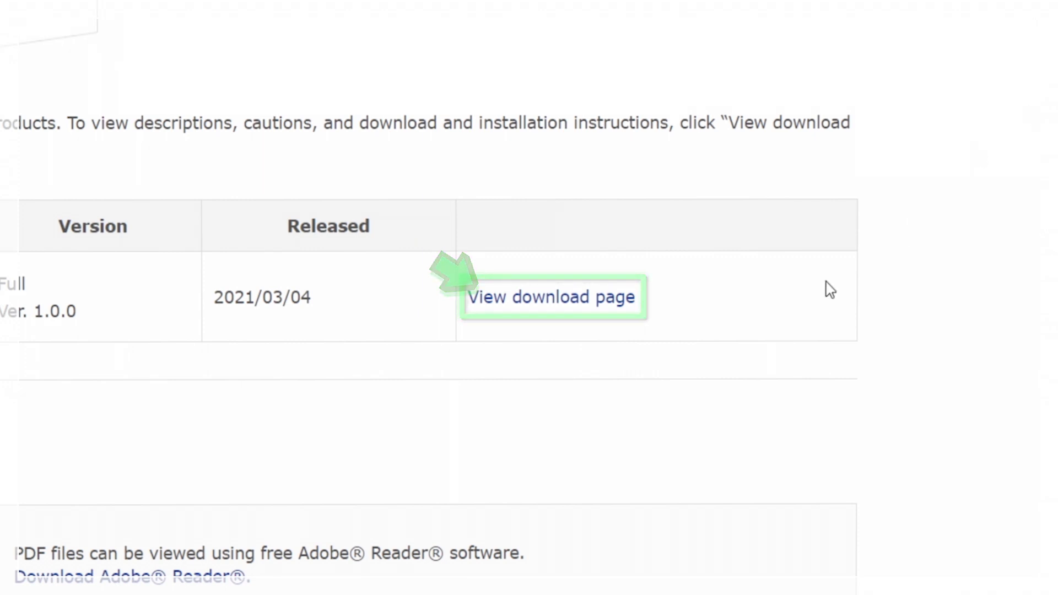
click(596, 304)
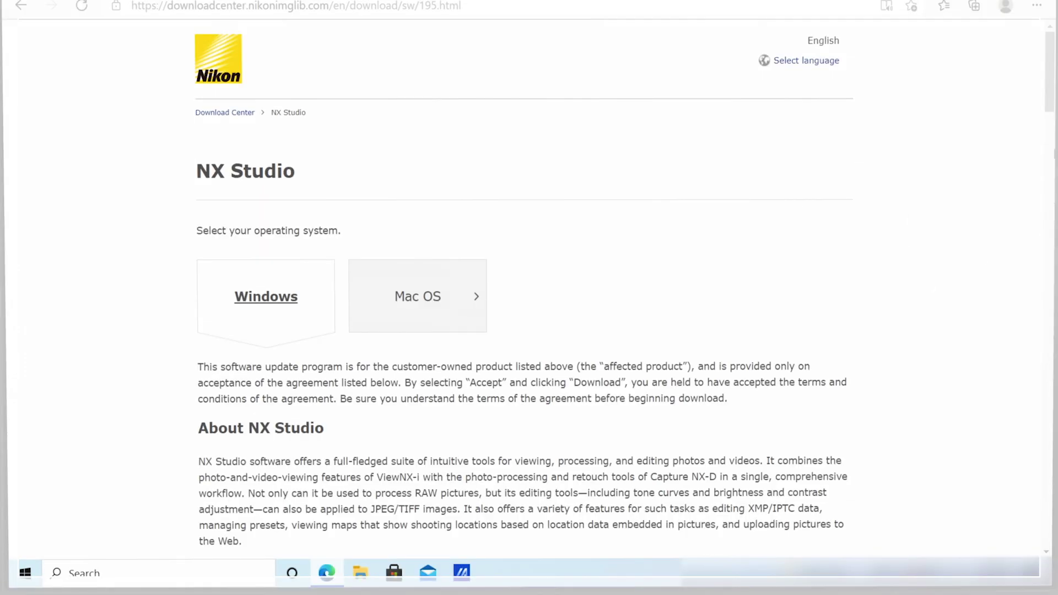
- Scroll down to the license agreement and accept its terms
drag(1048, 74, 1044, 457)
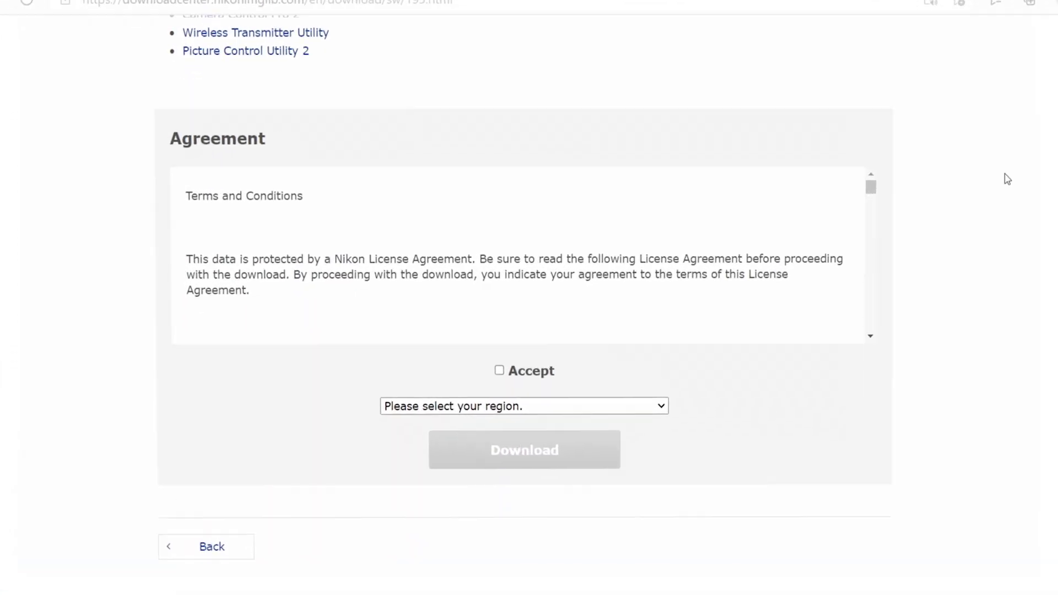
drag(835, 182, 836, 187)
drag(923, 196, 919, 352)
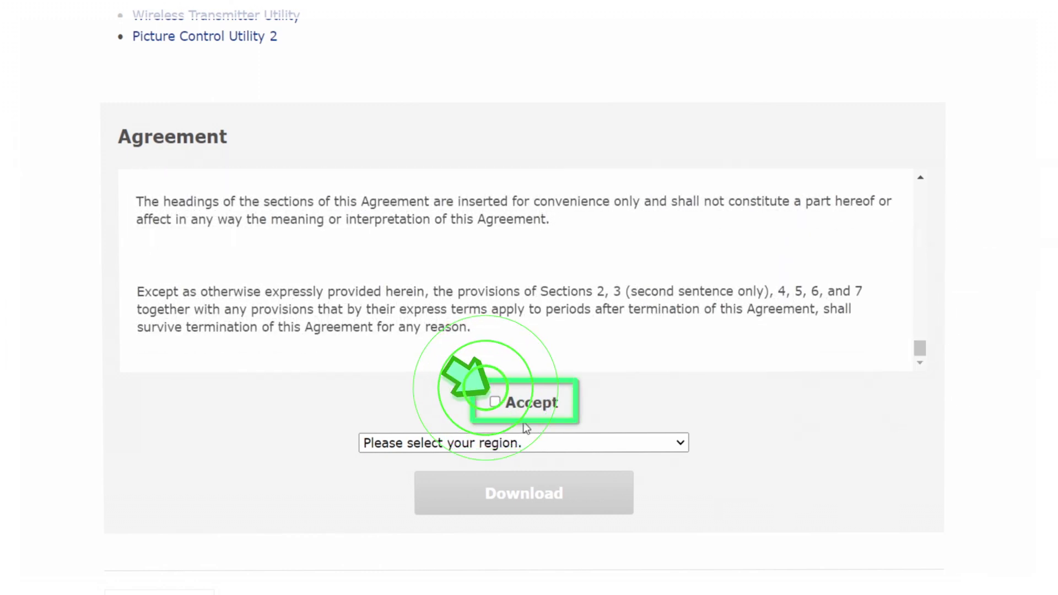
click(496, 403)
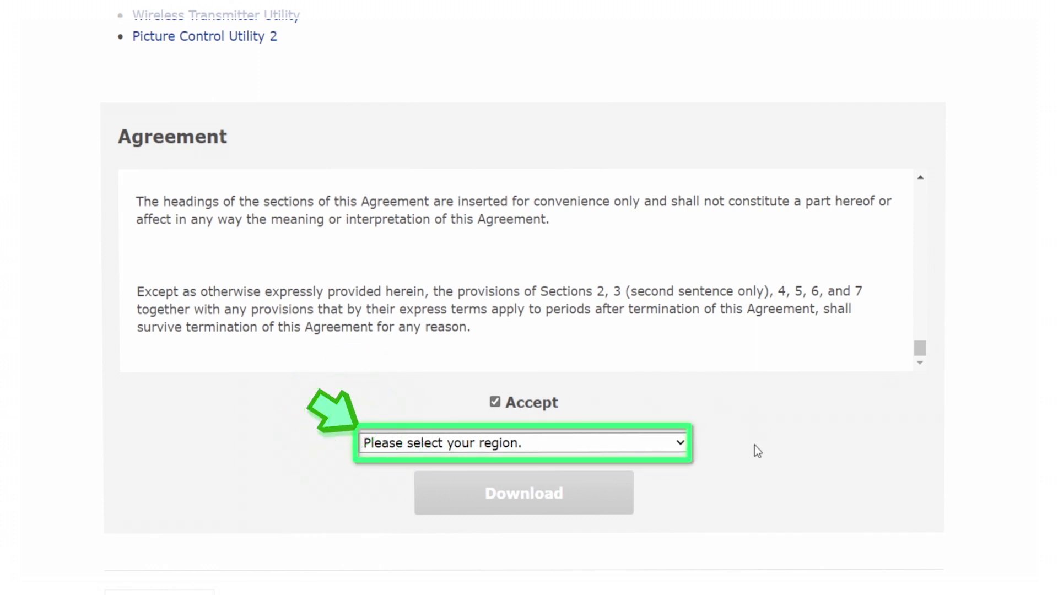
- Choose USA and Latin America as the region and download the 64-bit edition
click(682, 445)
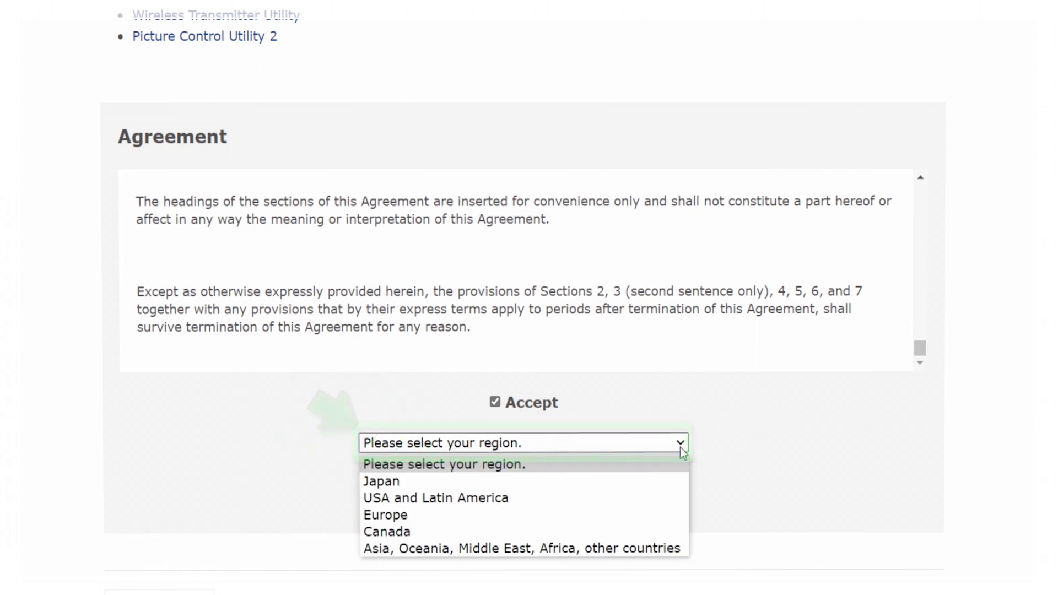
click(663, 498)
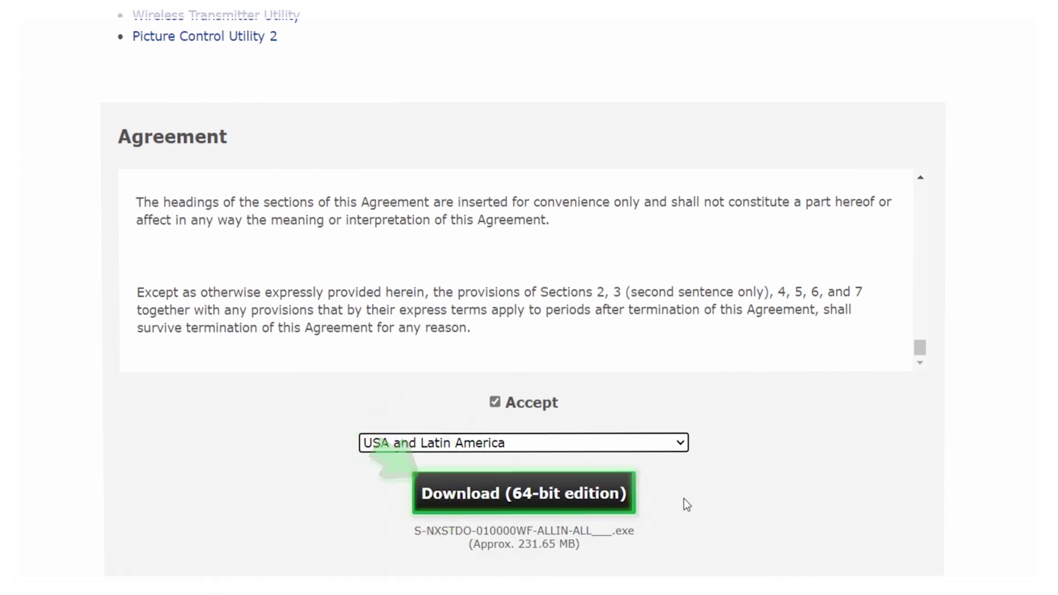
click(579, 504)
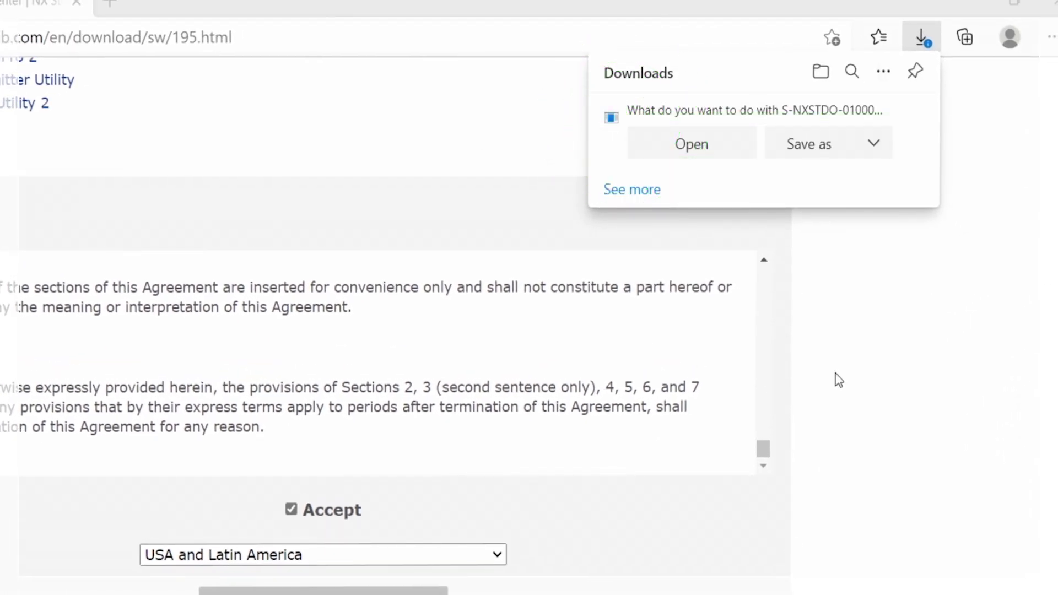
- Save the NX Studio installer to Downloads, then close the downloads list and minimise Edge
click(835, 147)
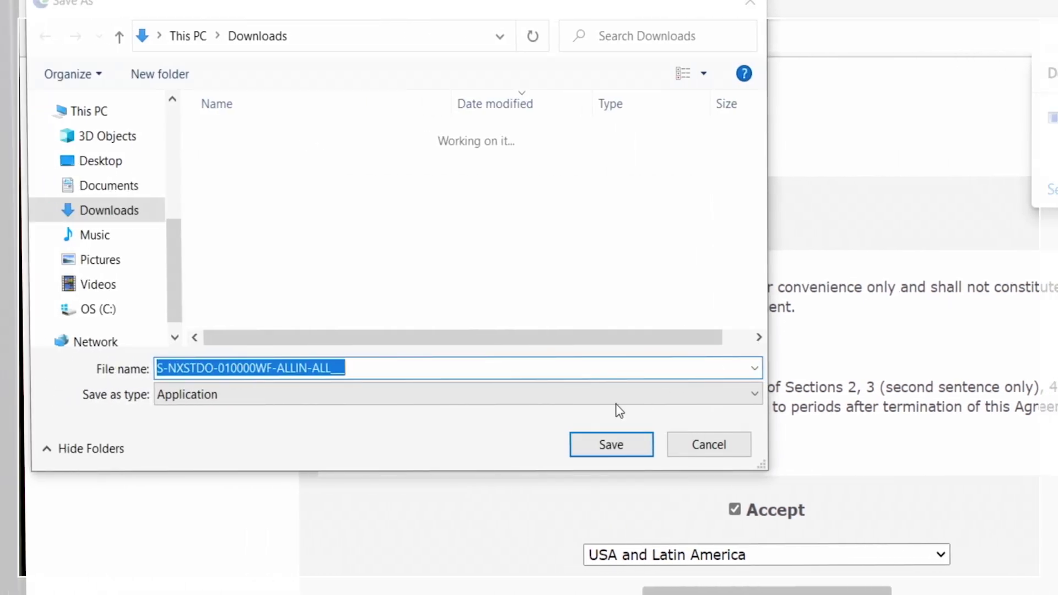
click(610, 445)
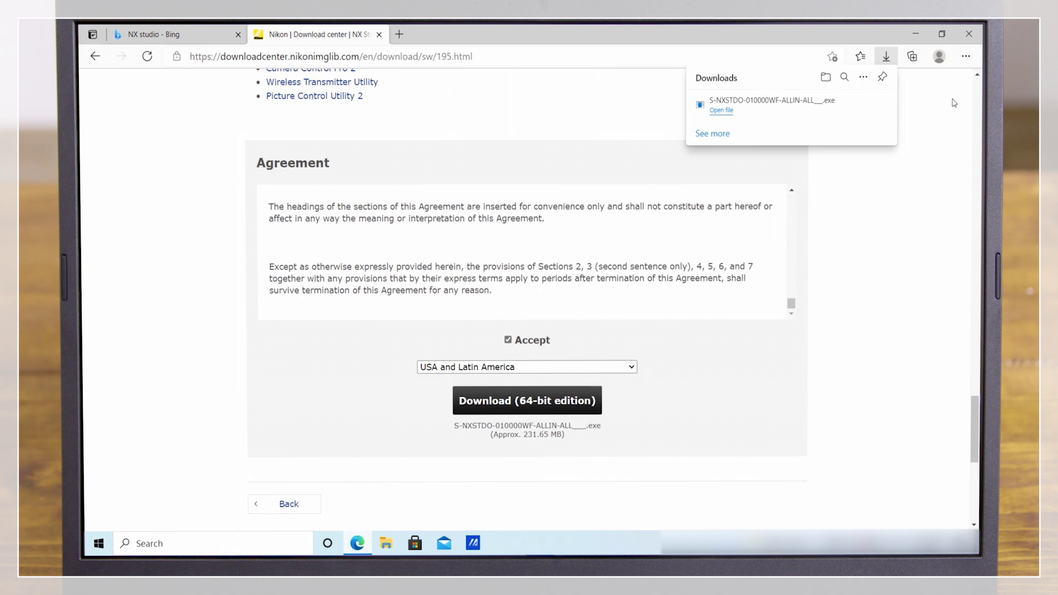
click(917, 27)
click(916, 27)
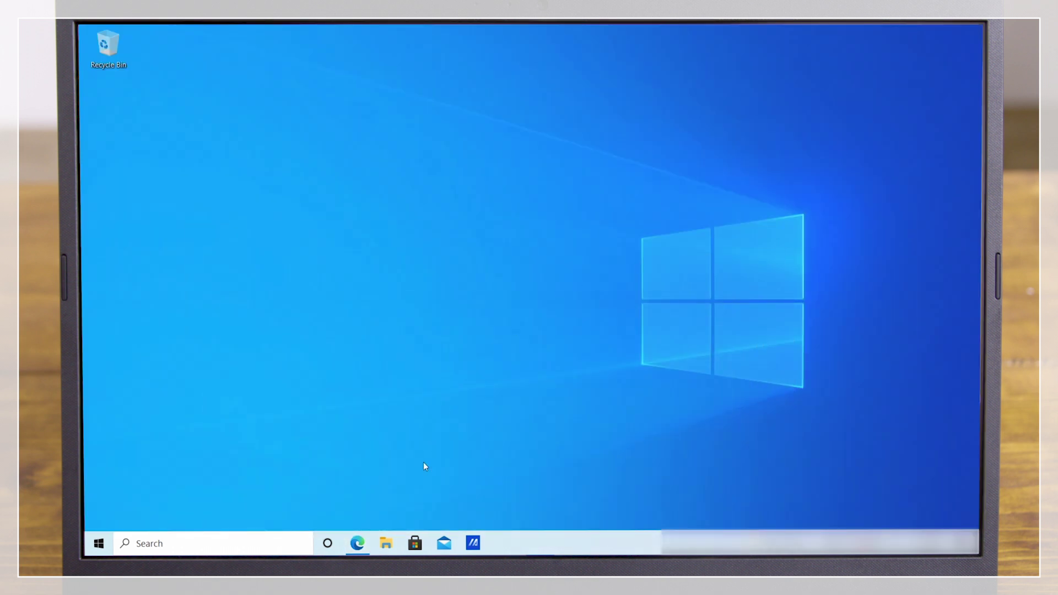
- Run the S-NXSTDO installer from the Downloads folder in File Explorer
click(385, 543)
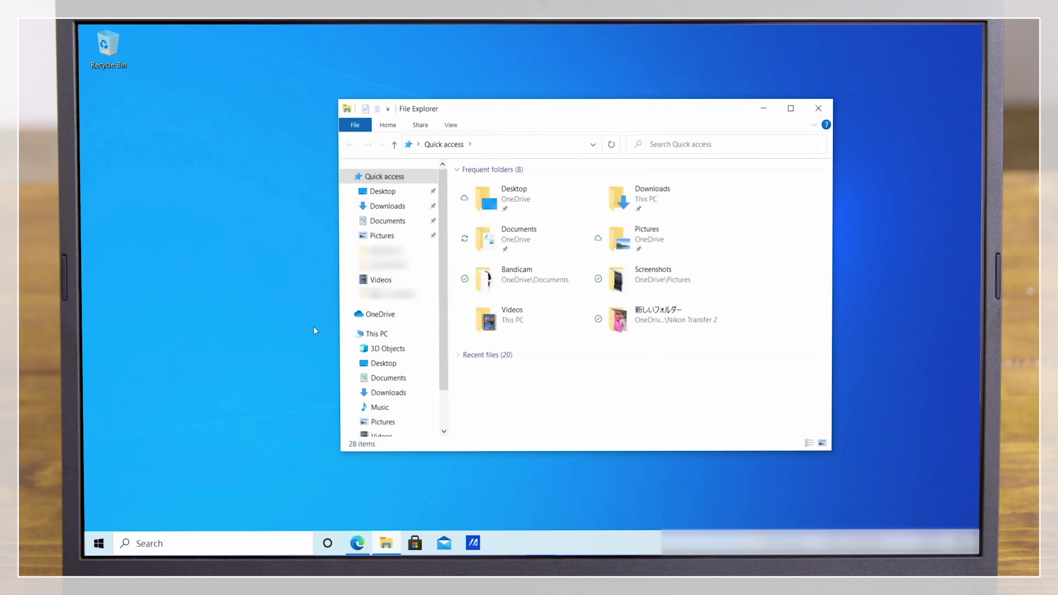
click(359, 207)
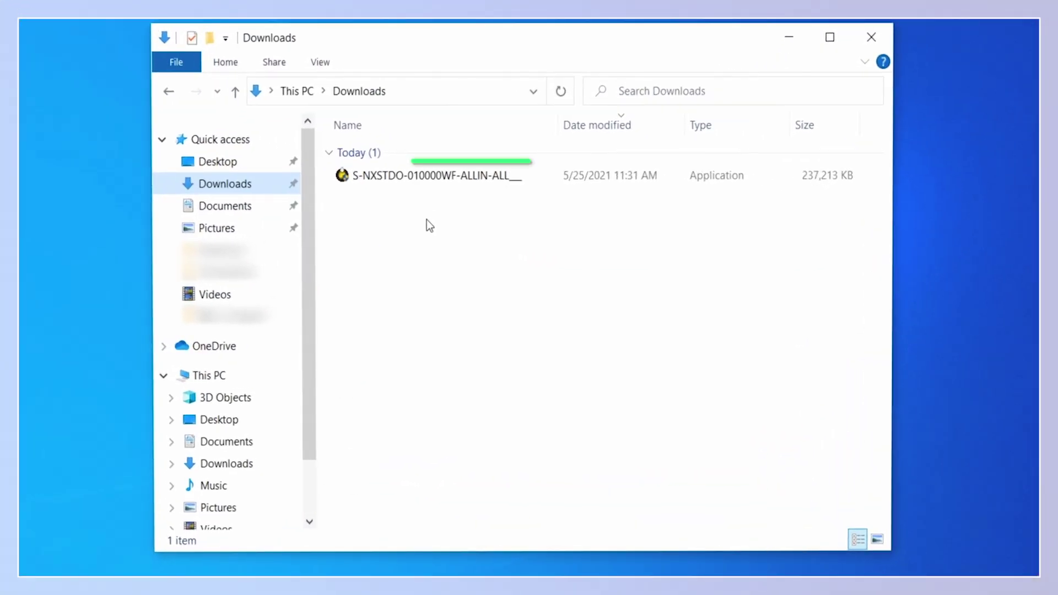
double_click(434, 179)
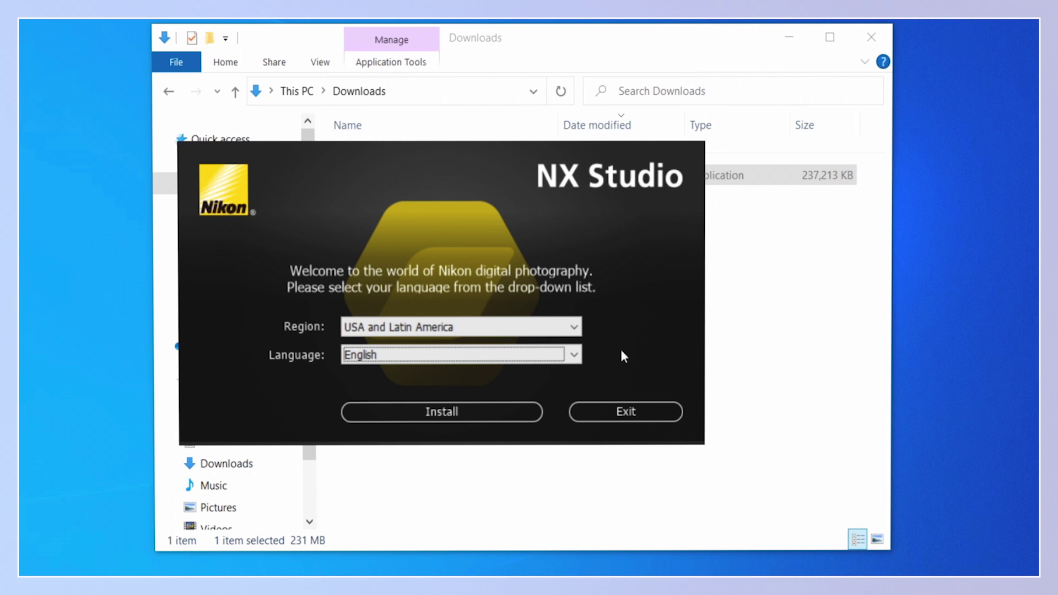
- Start the installation with the chosen region and language, accepting the license agreement
click(491, 408)
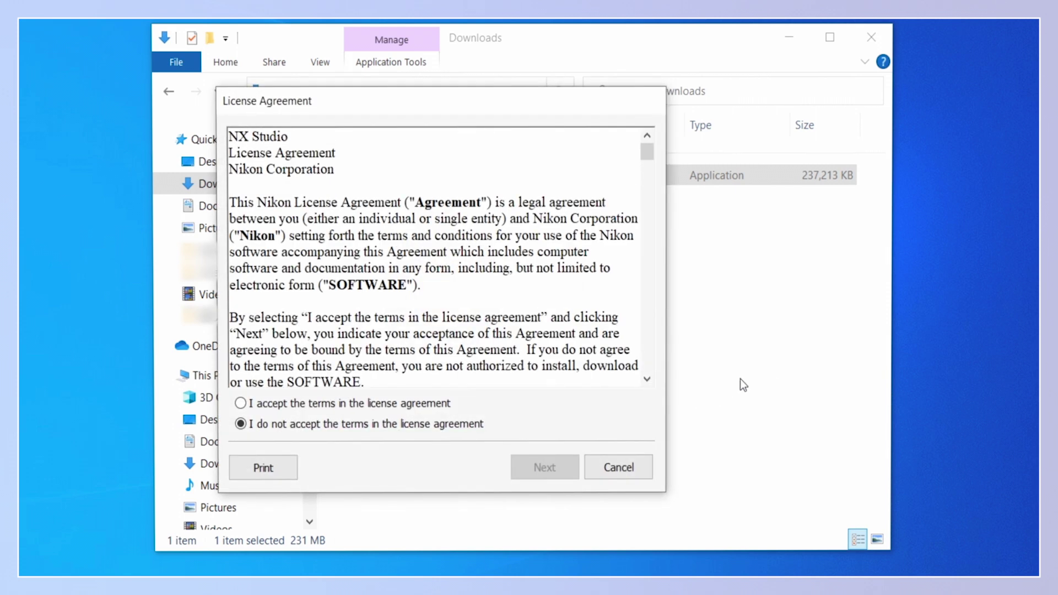
drag(647, 155, 647, 375)
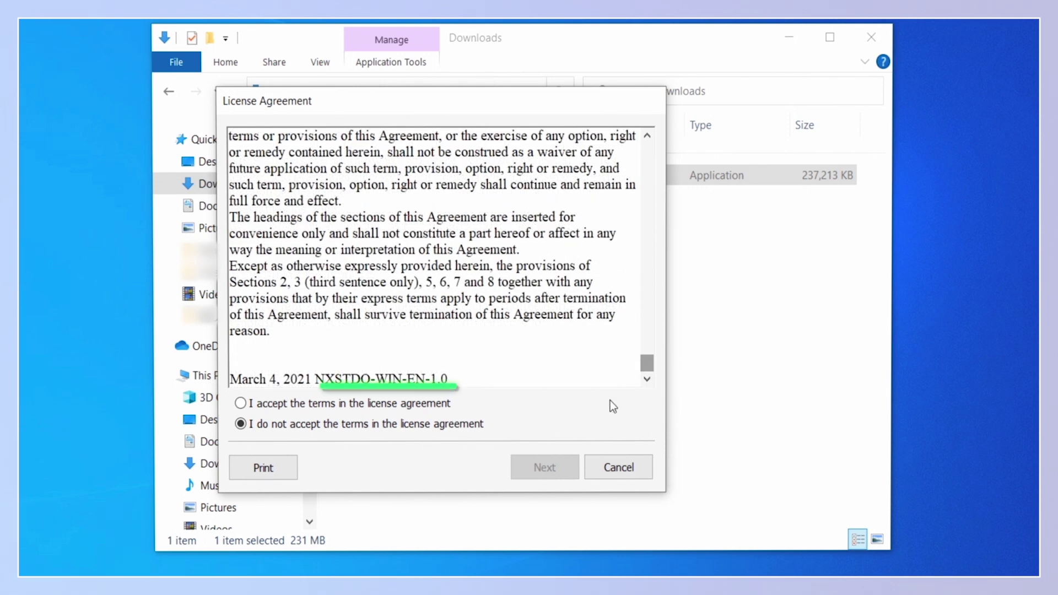
click(242, 406)
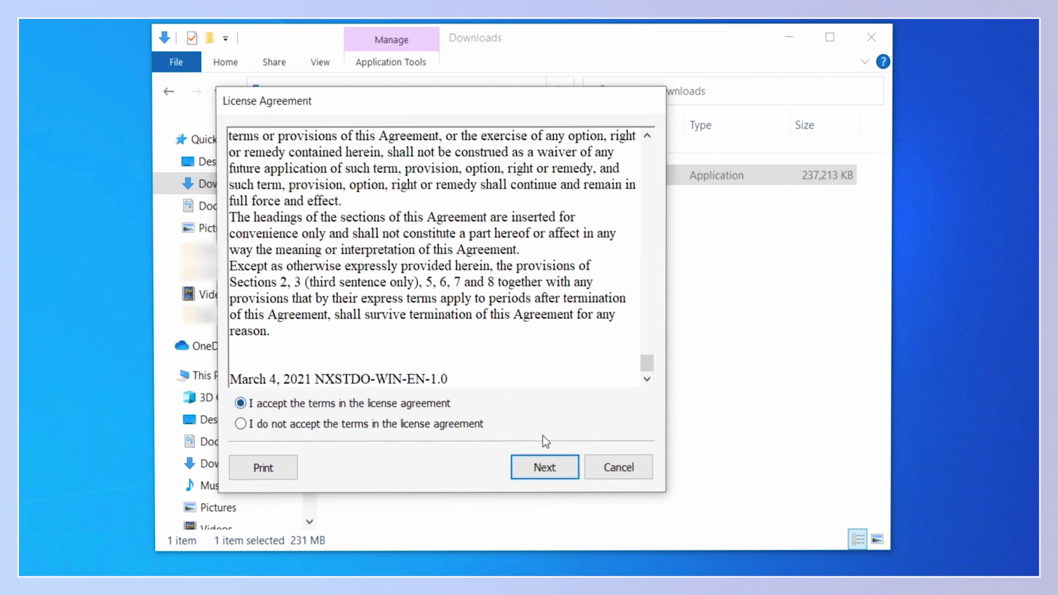
click(554, 471)
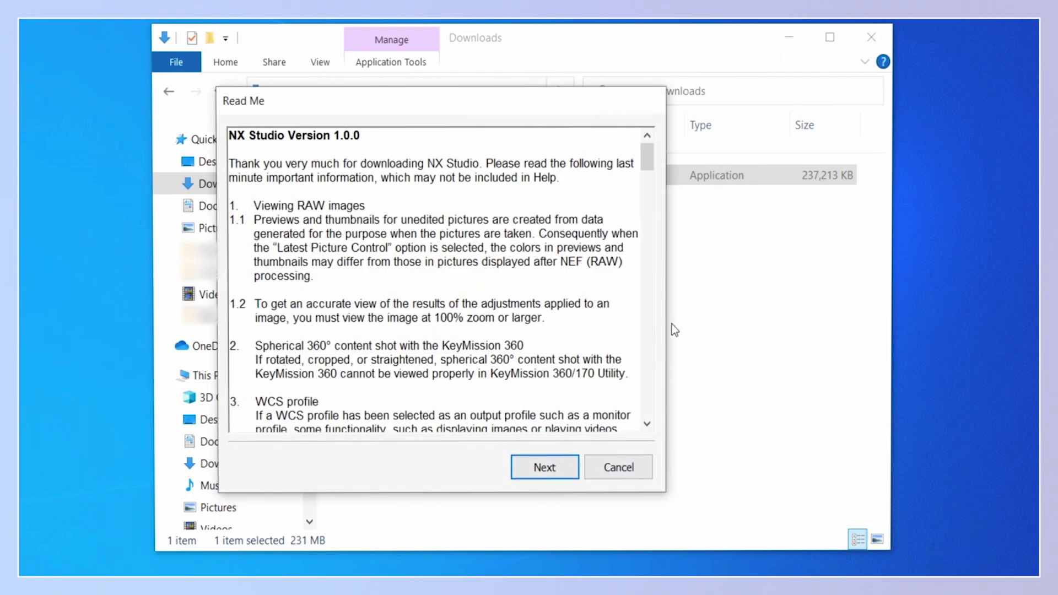
- Continue past the Read Me to install, then finish the wizard
drag(648, 158, 649, 419)
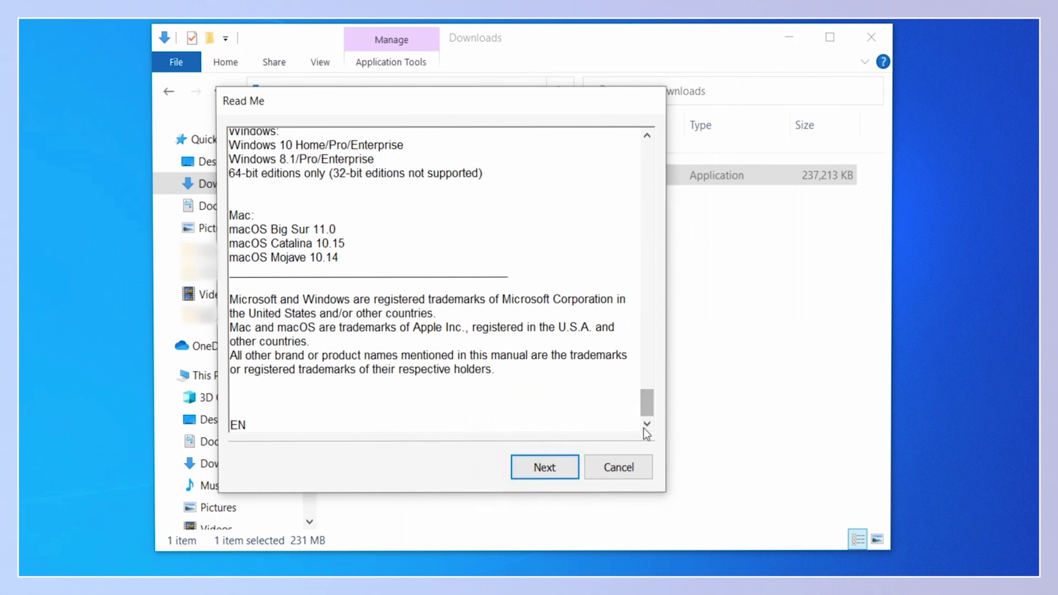
click(546, 468)
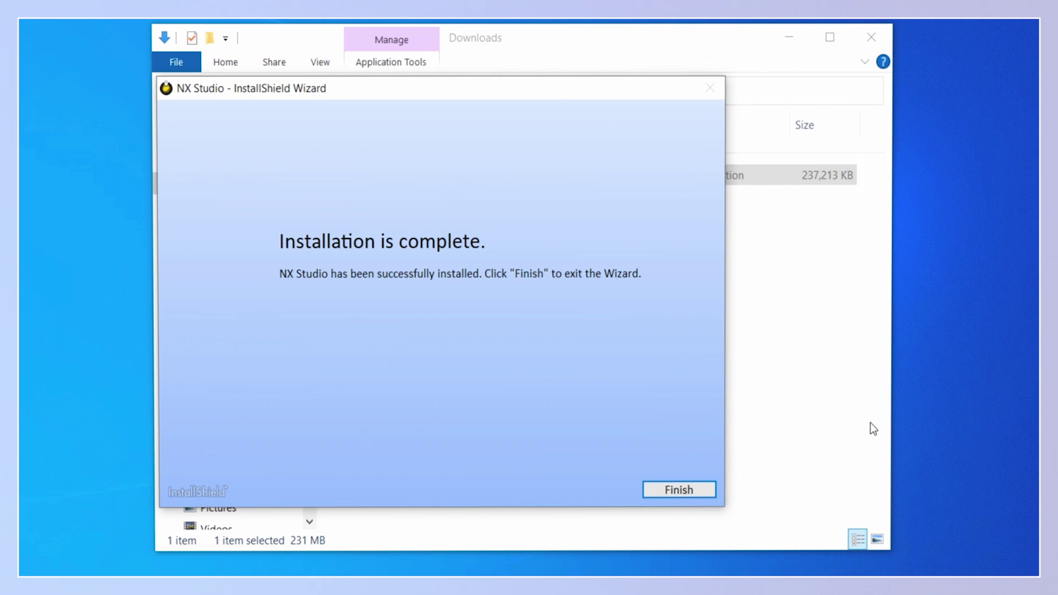
click(679, 490)
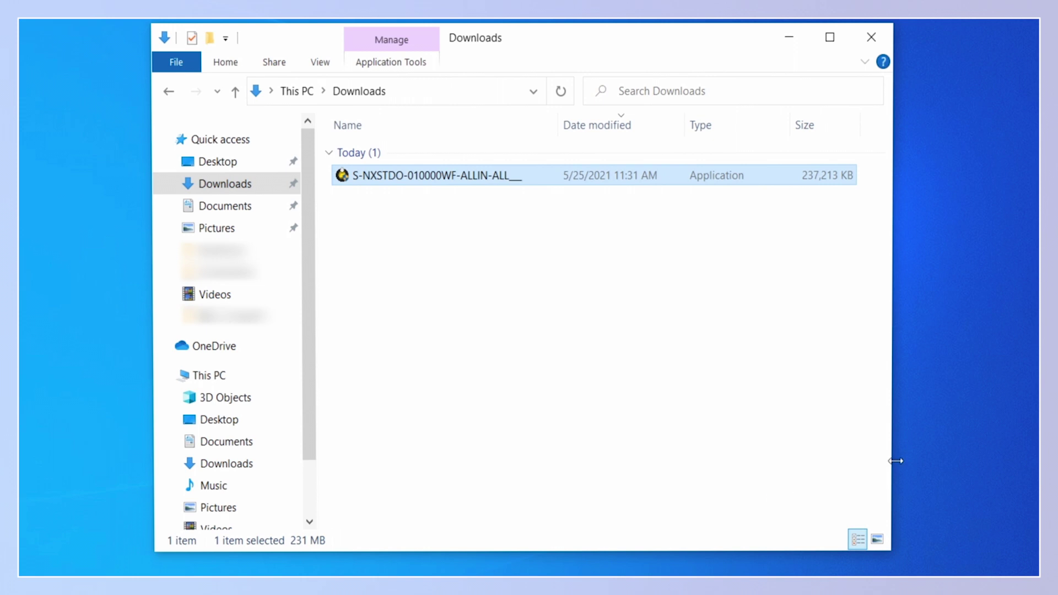
- Close Downloads and confirm the NX Studio and Nikon Transfer 2 folders in the Start menu
click(871, 39)
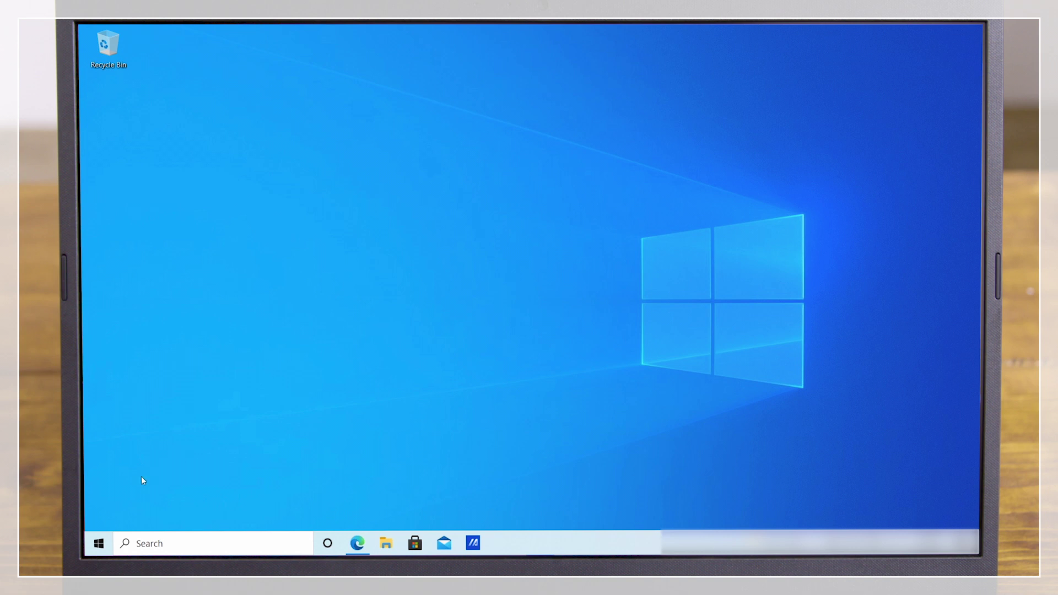
click(102, 547)
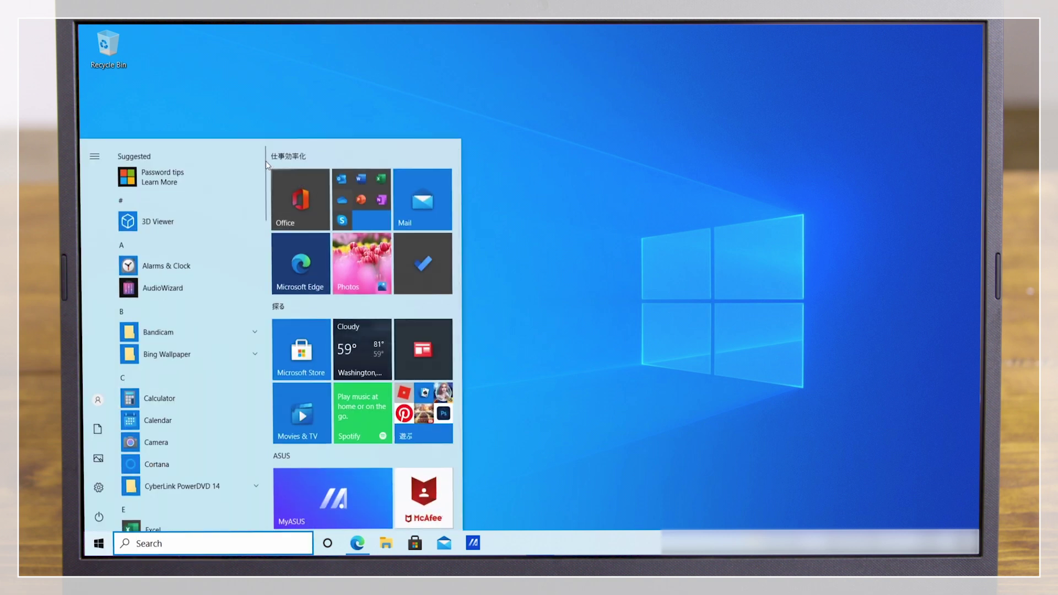
drag(264, 174, 259, 342)
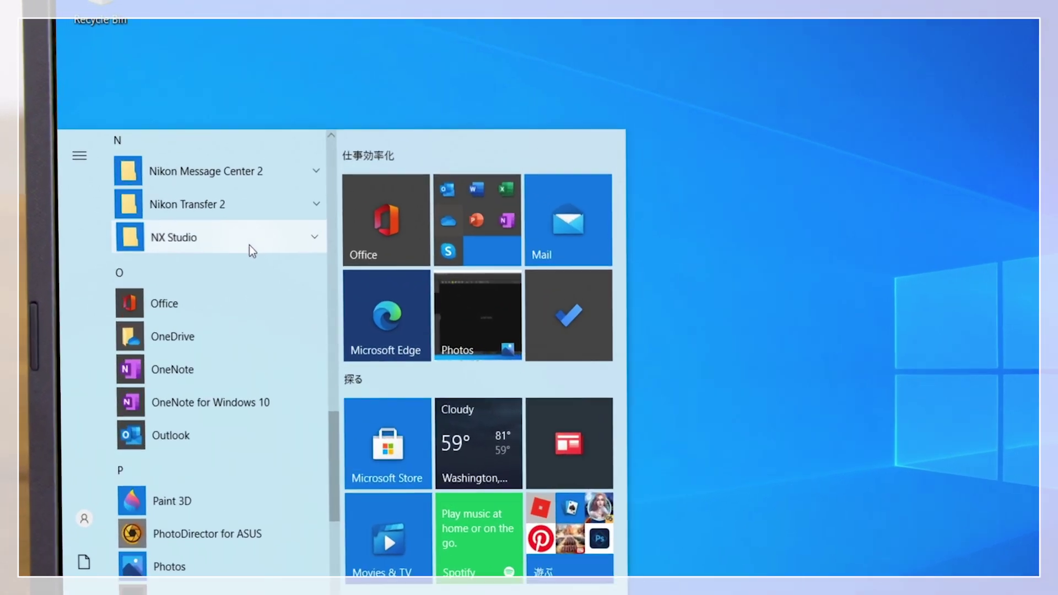
click(251, 249)
click(310, 204)
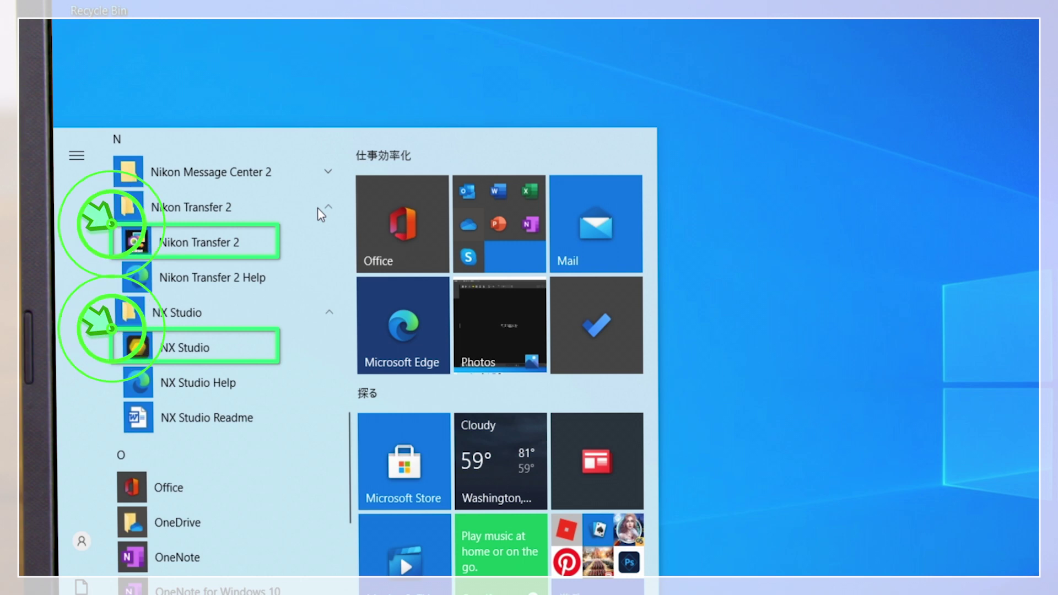
click(280, 353)
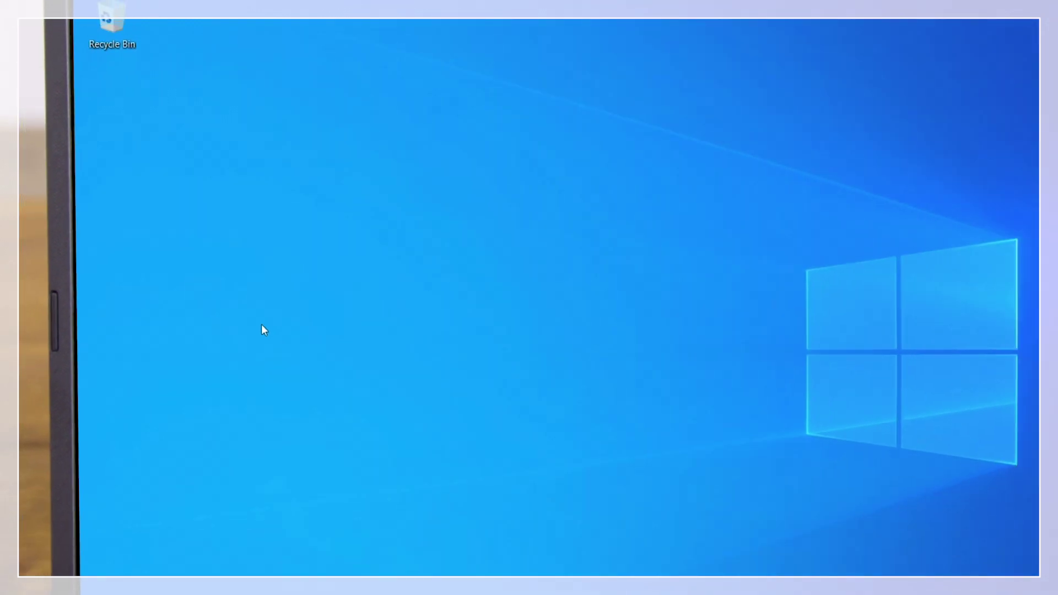